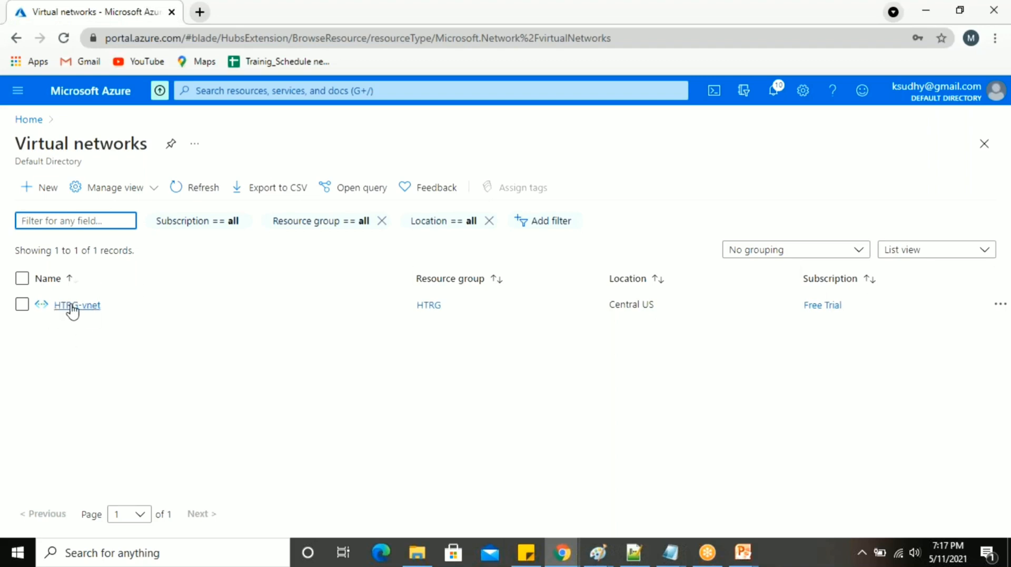
Start a new virtual network in the HTRG resource group, name it htyoutubenetwork, and proceed to its IP address settings.
left_click(40, 188)
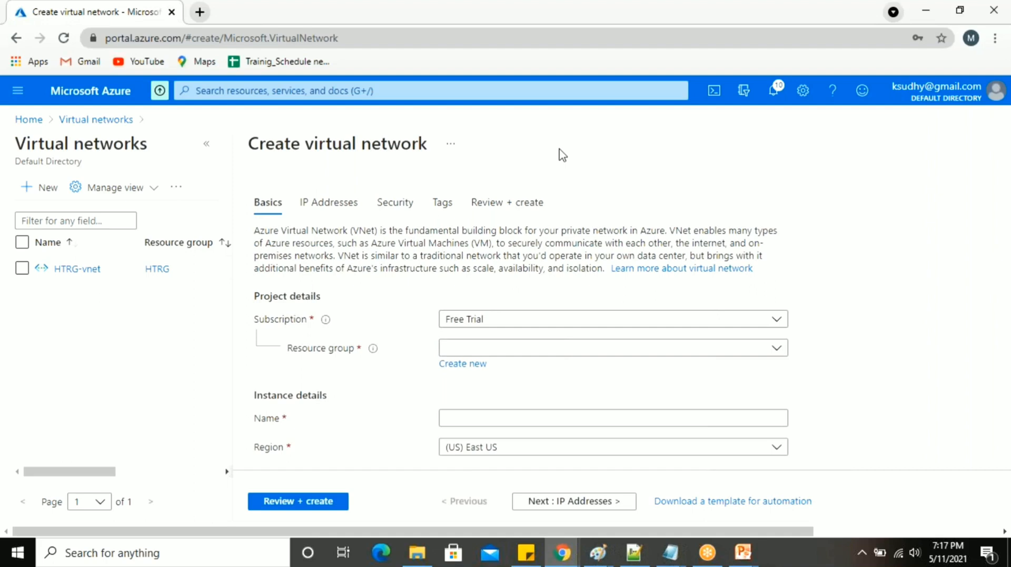
left_click(518, 349)
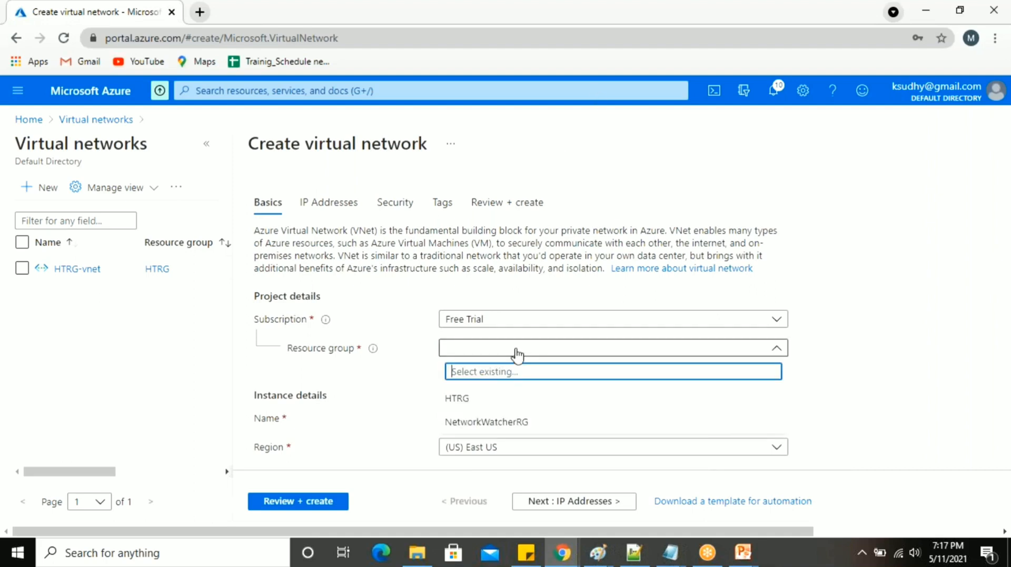
left_click(532, 399)
scroll(526, 379, "down", 1)
left_click(498, 399)
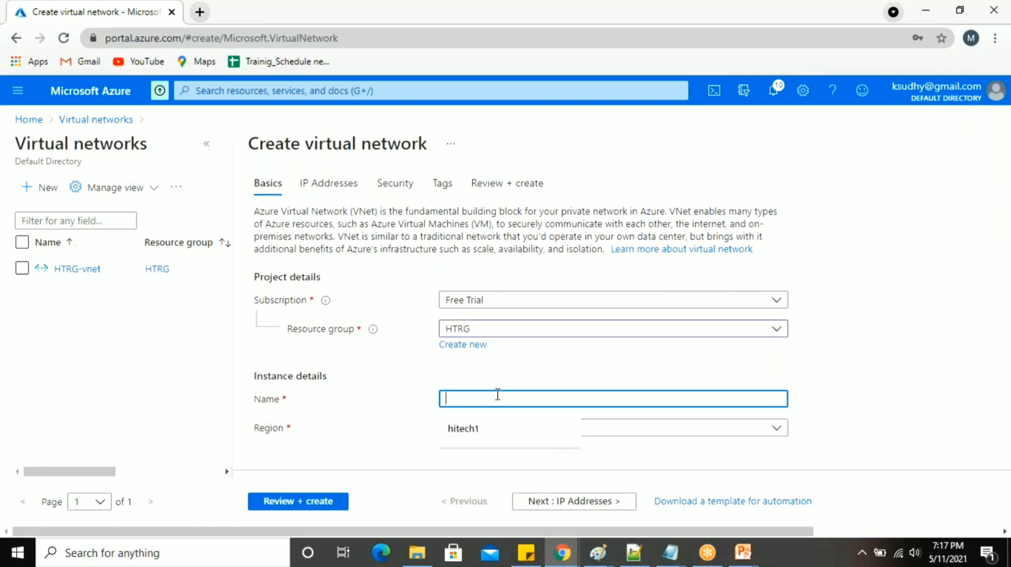
type("ht")
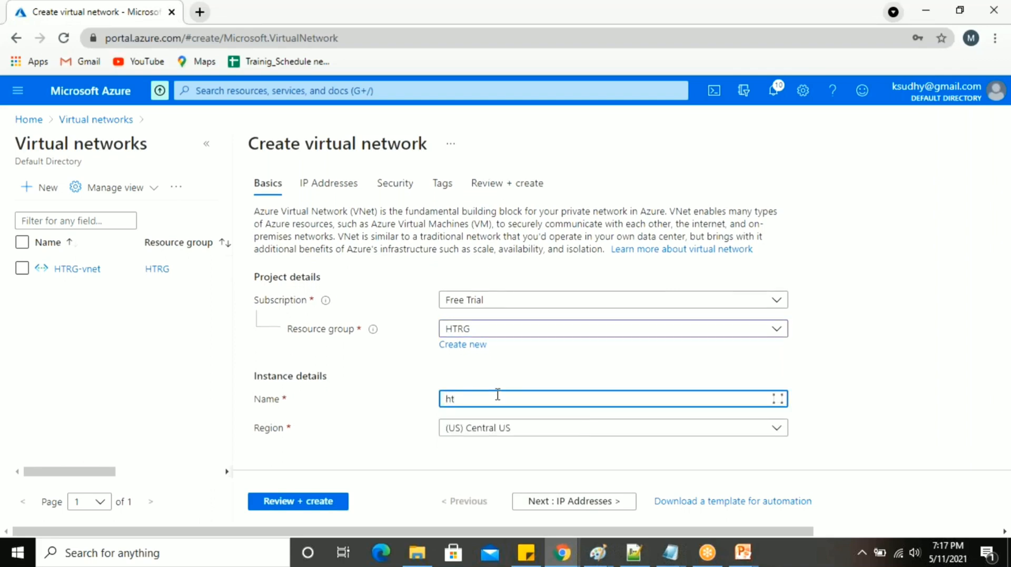
type("youtubenetwork")
left_click(584, 509)
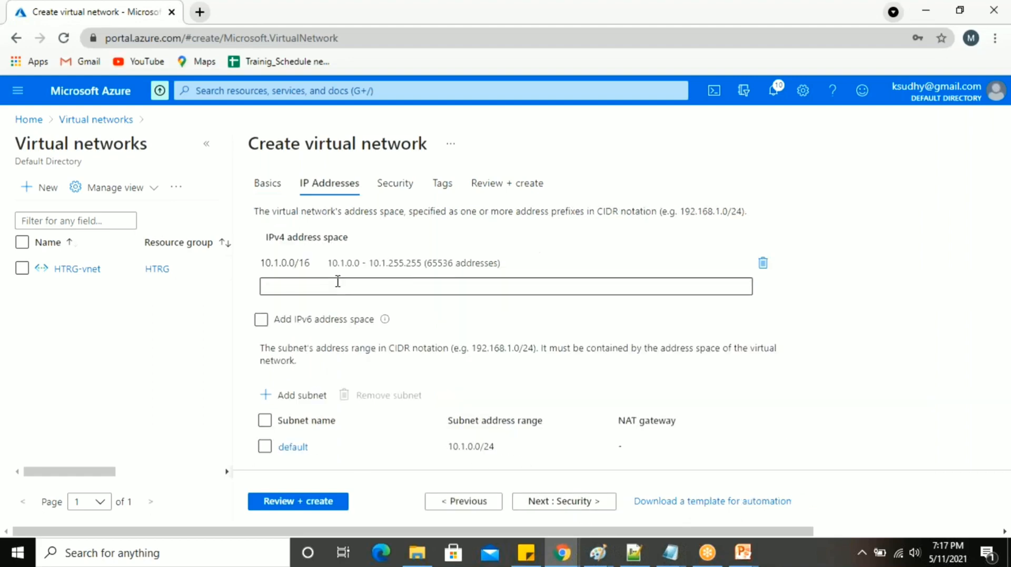
Set the virtual network's IPv4 address space to 10.10.0.0/16.
left_click(303, 269)
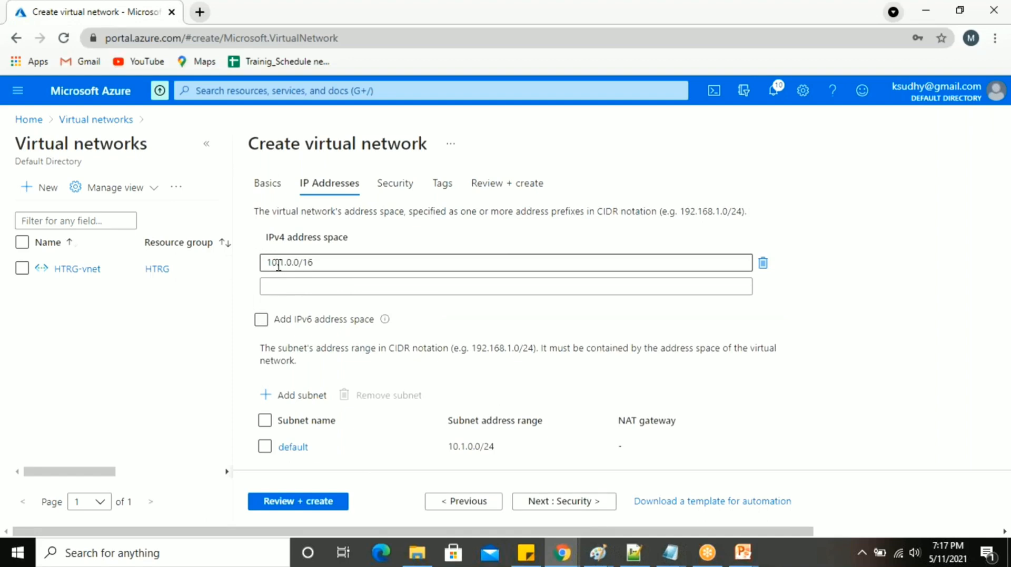
left_click(281, 264)
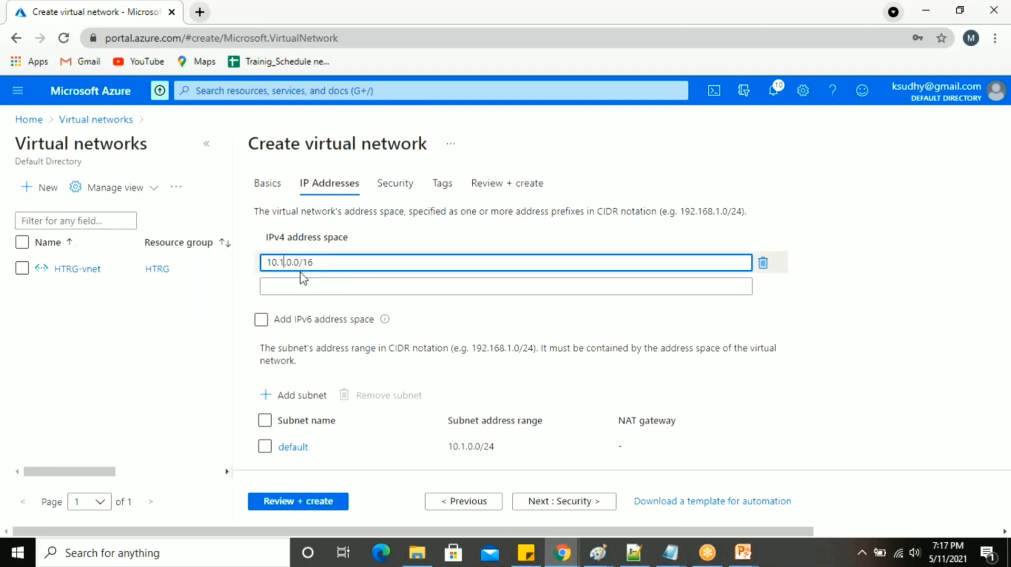
type("0")
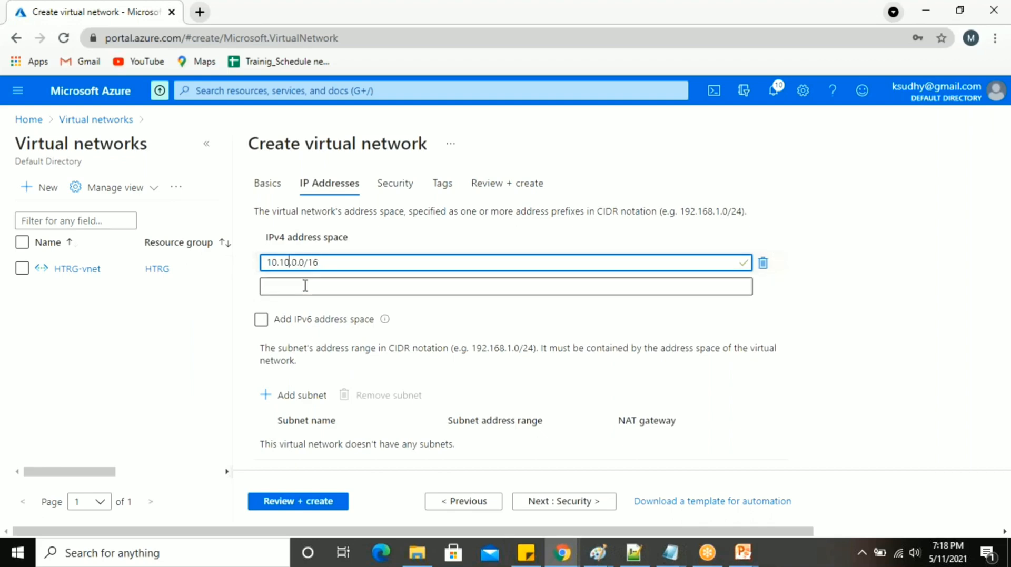
double_click(325, 263)
left_click(329, 265)
scroll(583, 314, "down", 1)
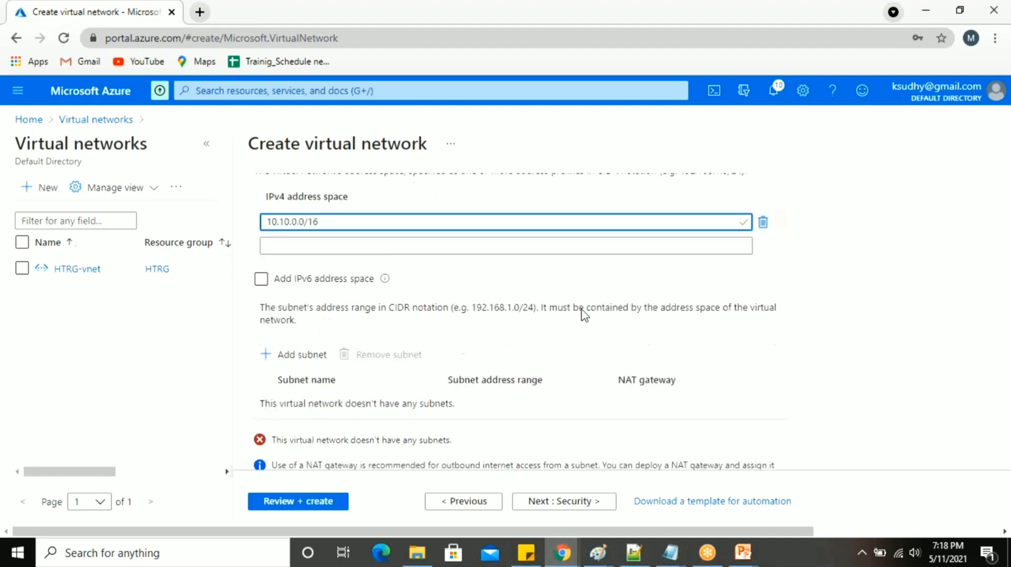
Add a subnet named htyoutubesubnet1 with the address range 10.10.1.0/24 to the virtual network.
scroll(583, 314, "down", 1)
left_click(297, 301)
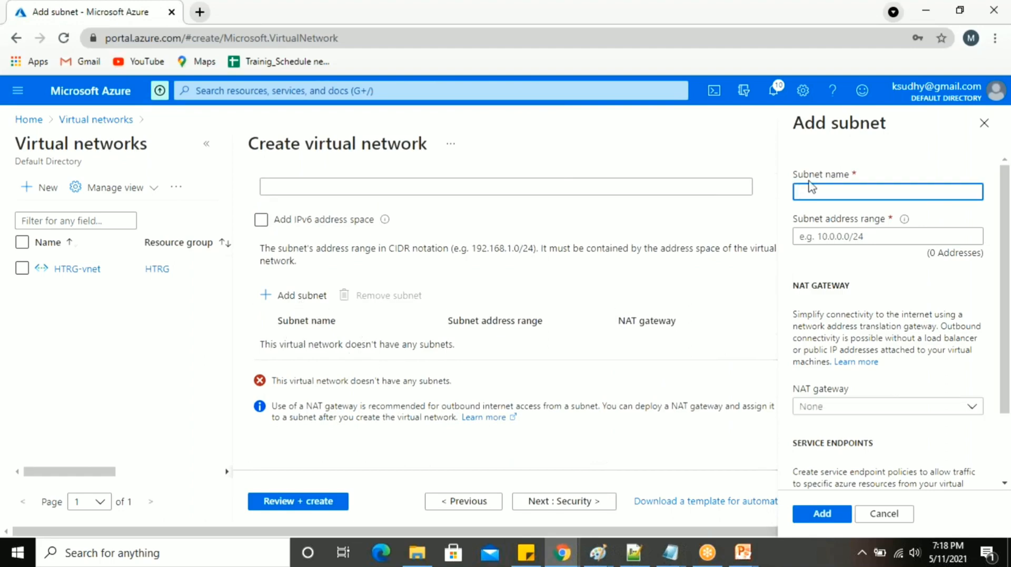
left_click(825, 191)
type("htyoutubesubnet1")
left_click(848, 237)
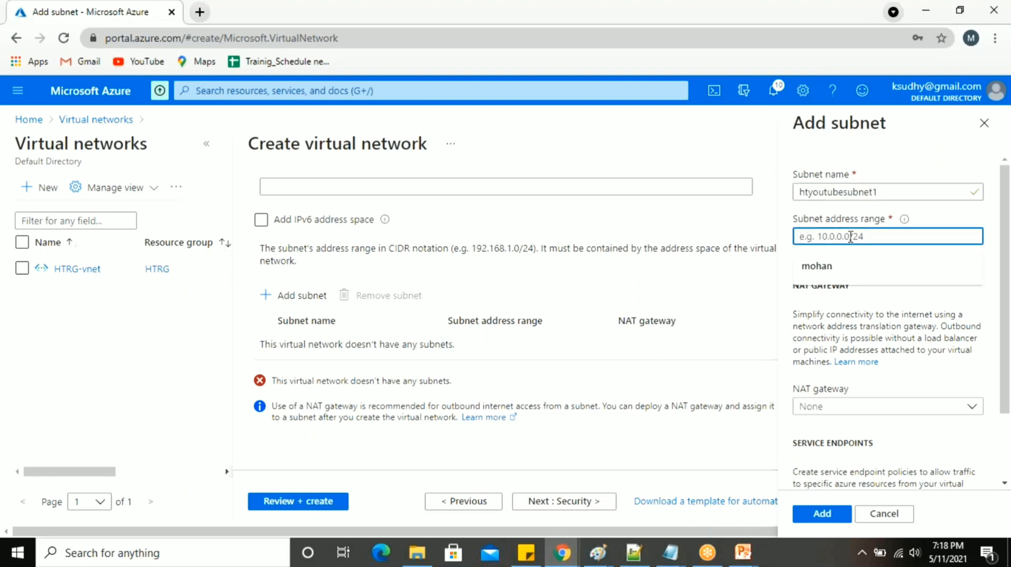
type("10.1")
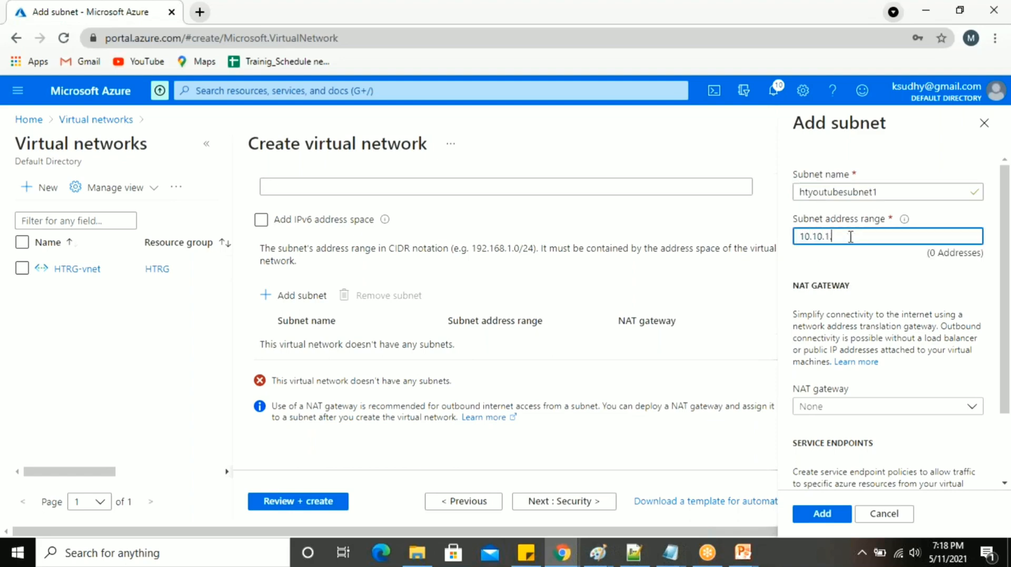
type("0.1.0/24")
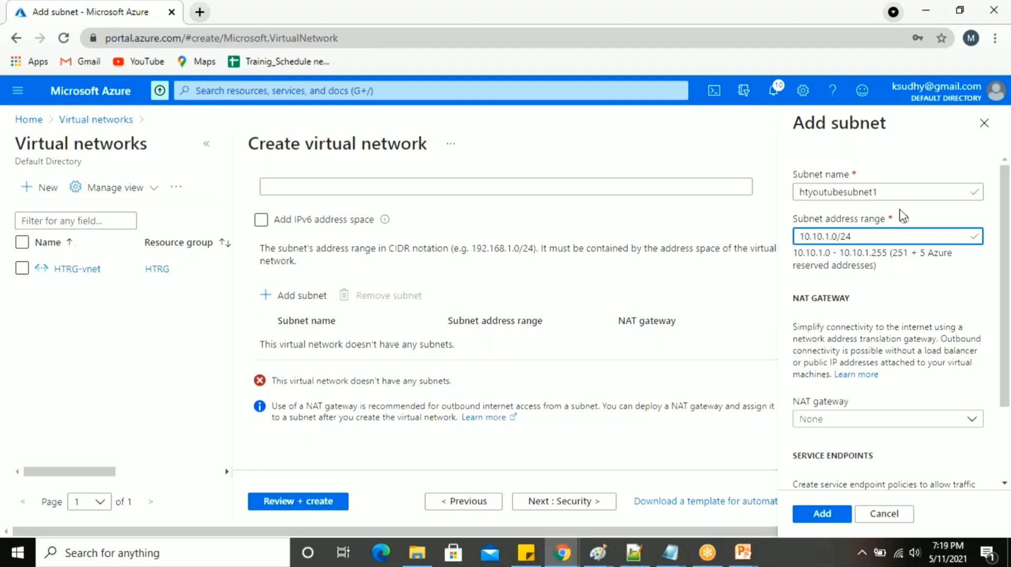
left_click(837, 514)
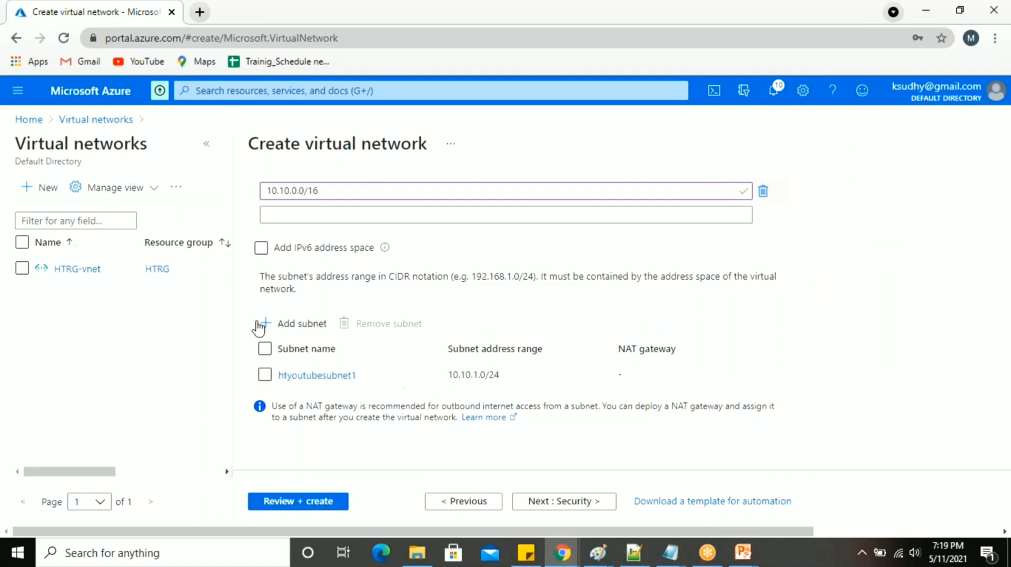
Add a second subnet named htyoutubesubnet2 with the address range 10.10.2.0/24.
left_click(301, 330)
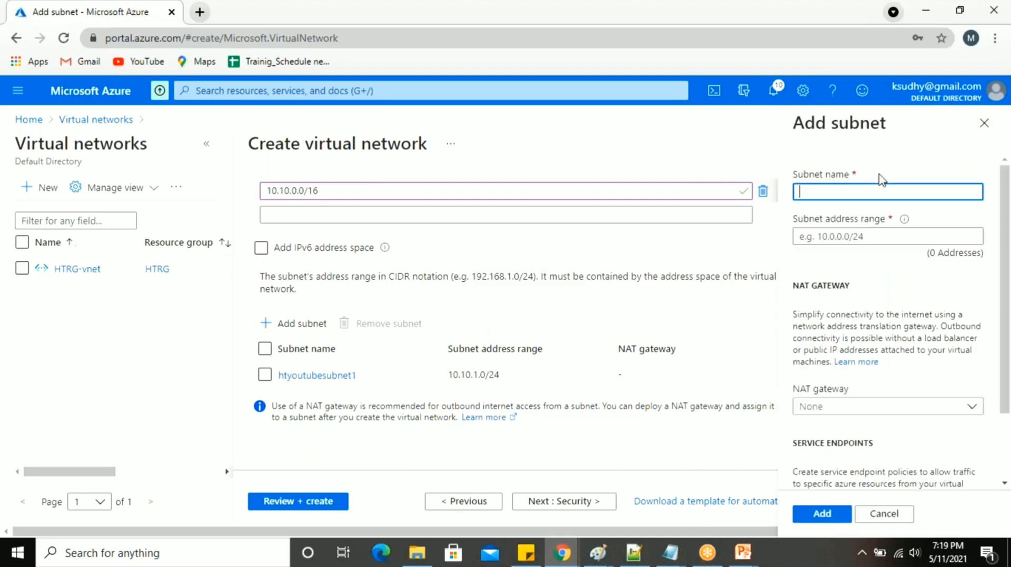
type("htyoutube")
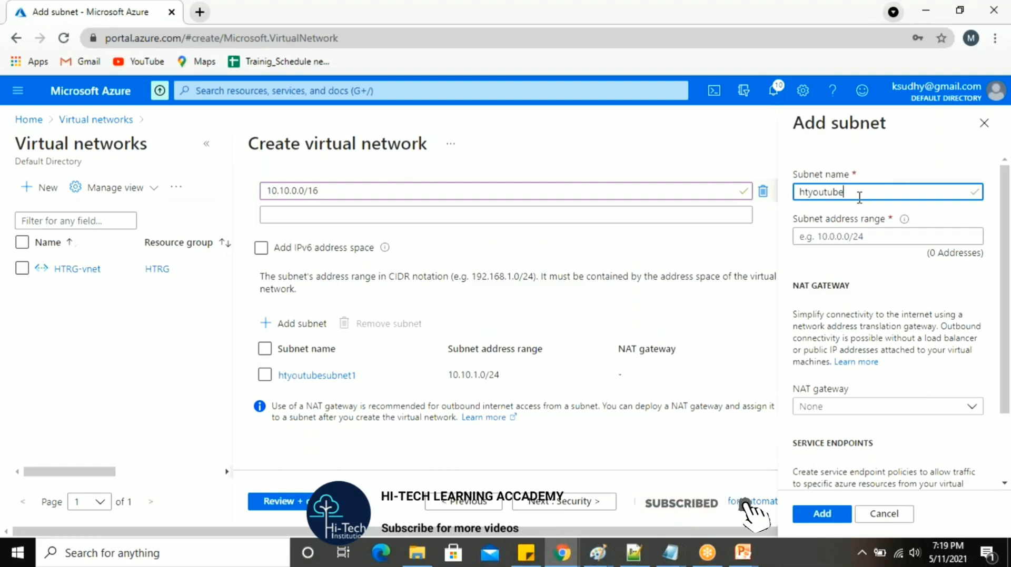
type("vn")
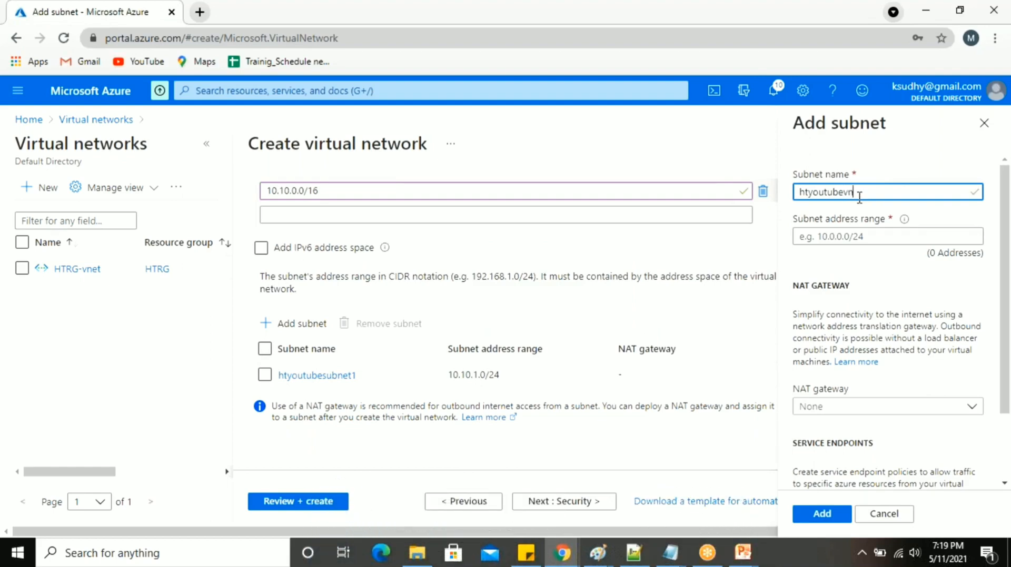
key("BackSpace")
key("BackSpace")
type("subnet2")
left_click(856, 241)
type("19")
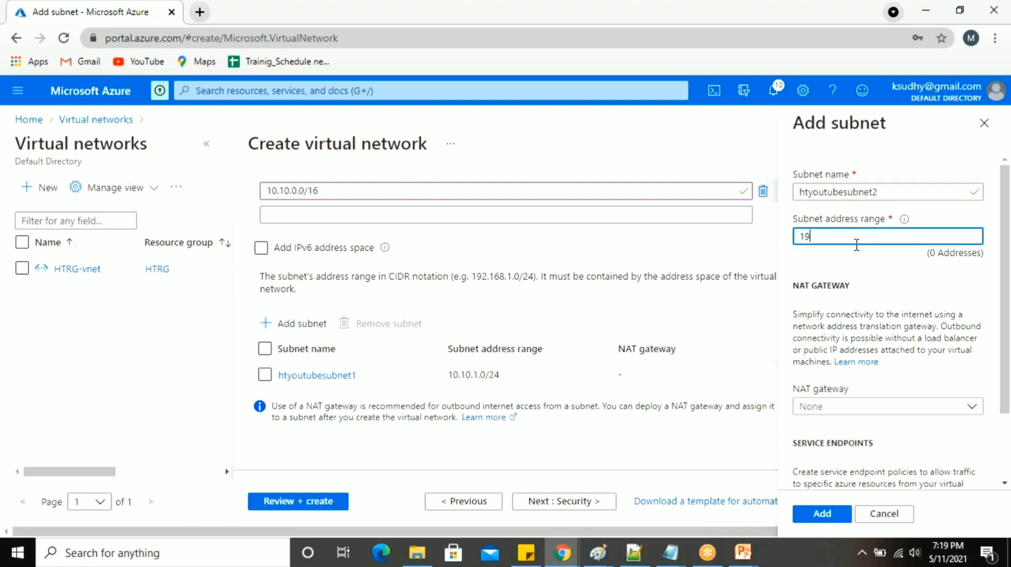
type("0.109")
key("BackSpace")
type(".2.0")
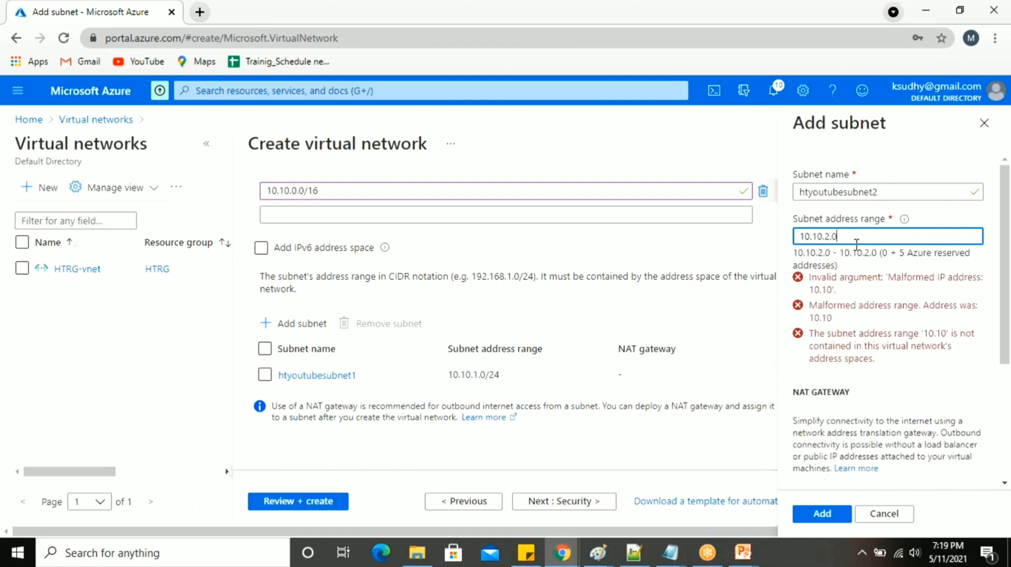
type("/24")
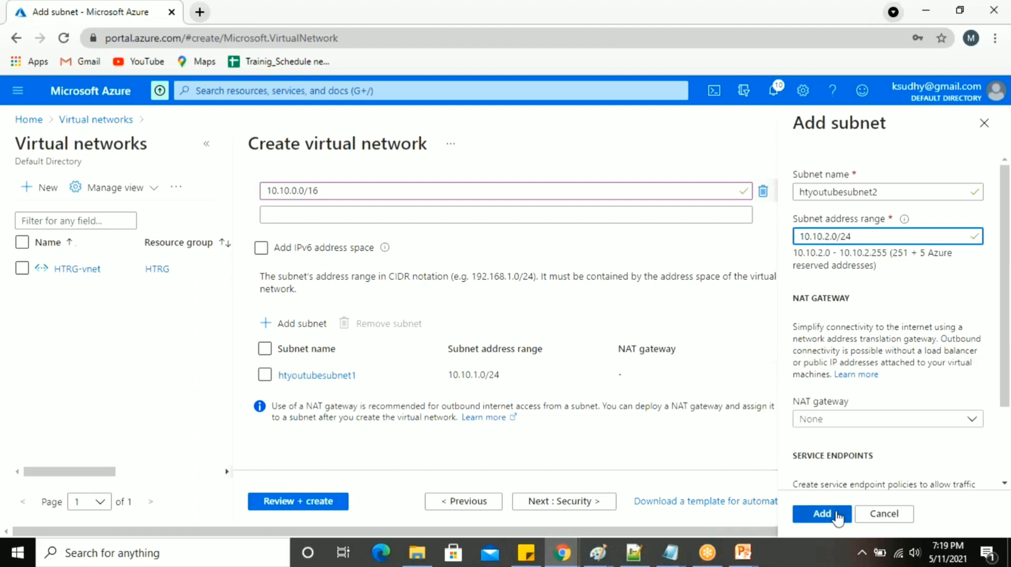
left_click(835, 513)
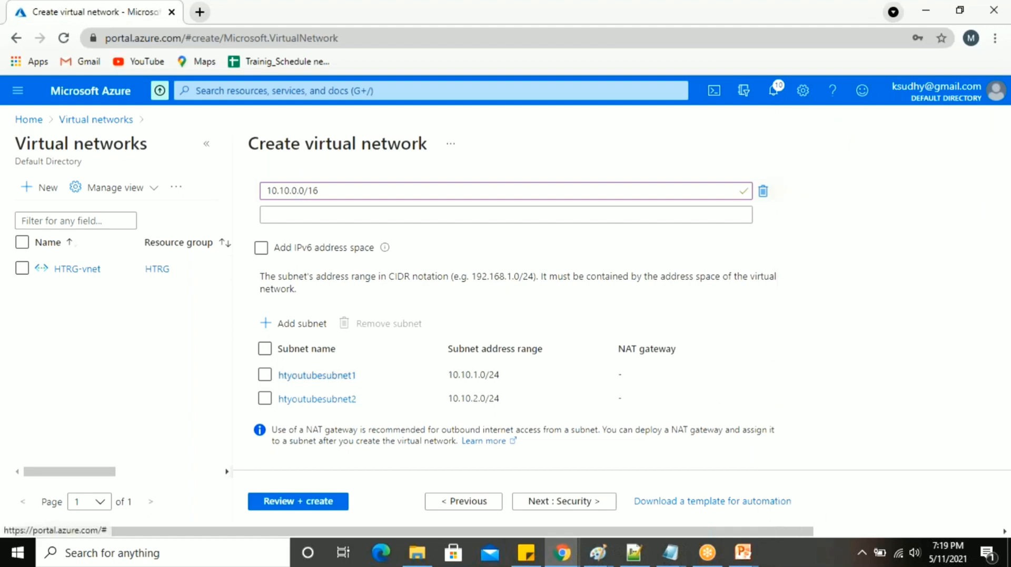
Keep the default security and tag settings, create the virtual network, and open the deployed resource.
scroll(350, 384, "down", 1)
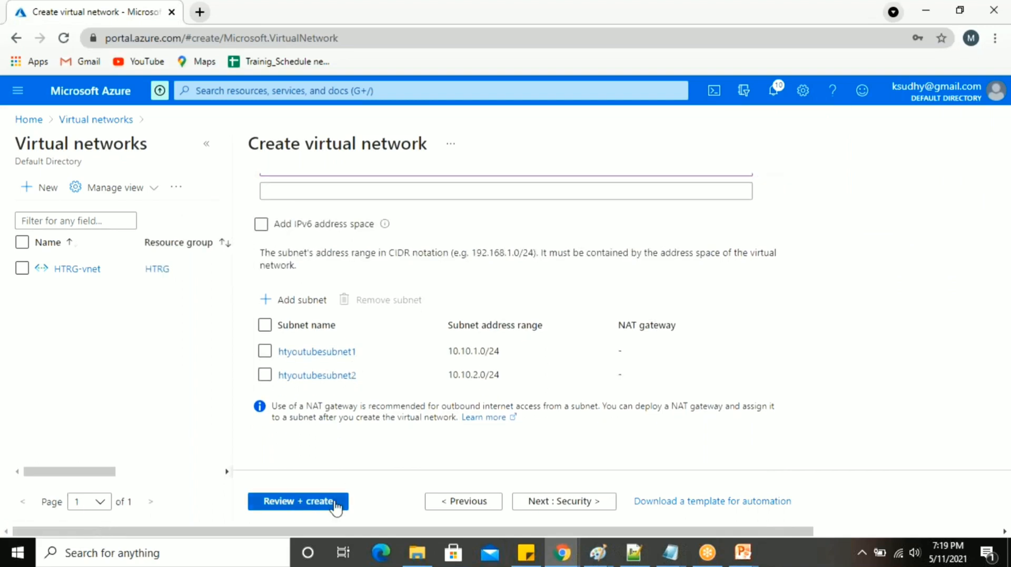
left_click(524, 508)
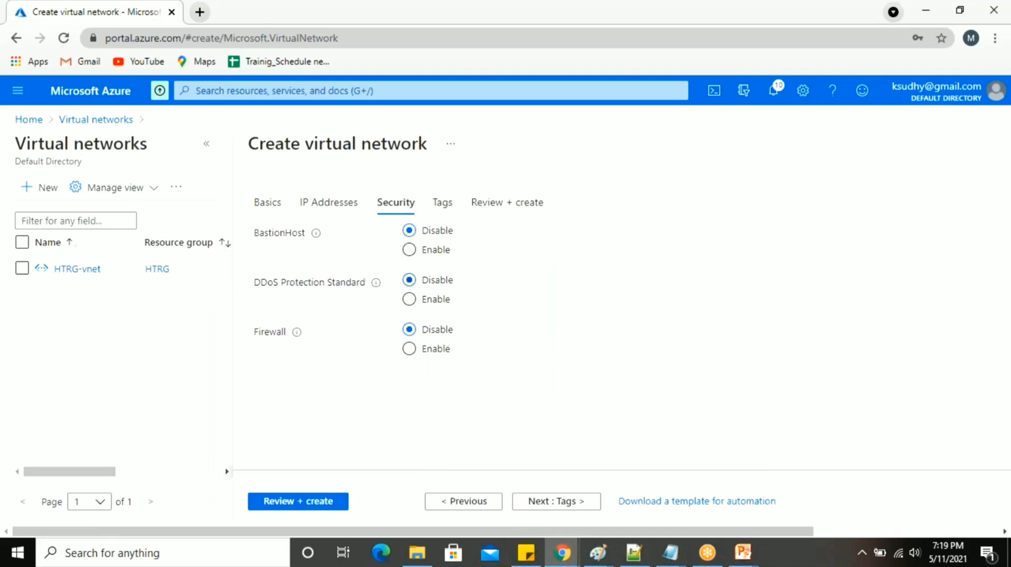
left_click(534, 507)
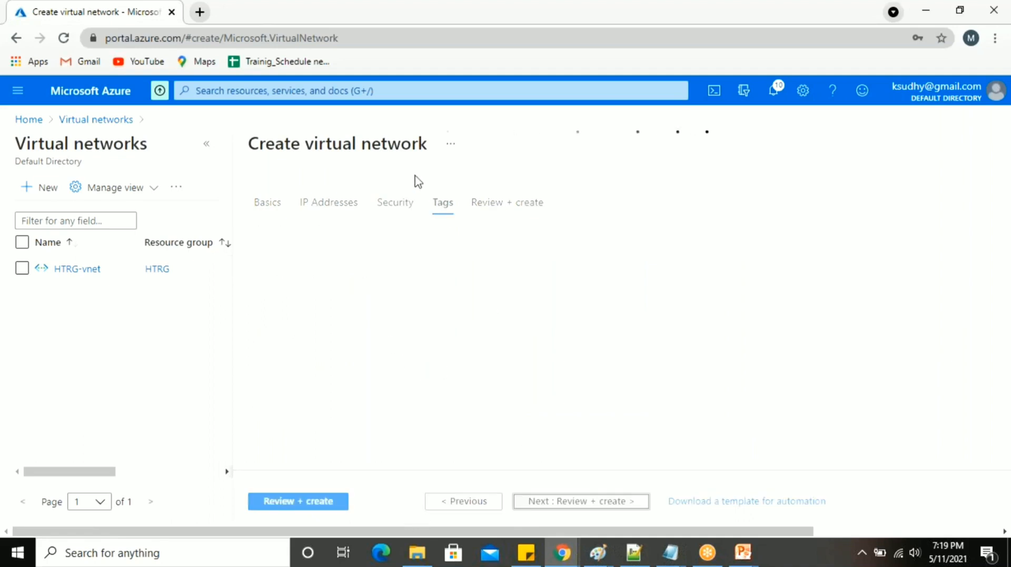
left_click(284, 501)
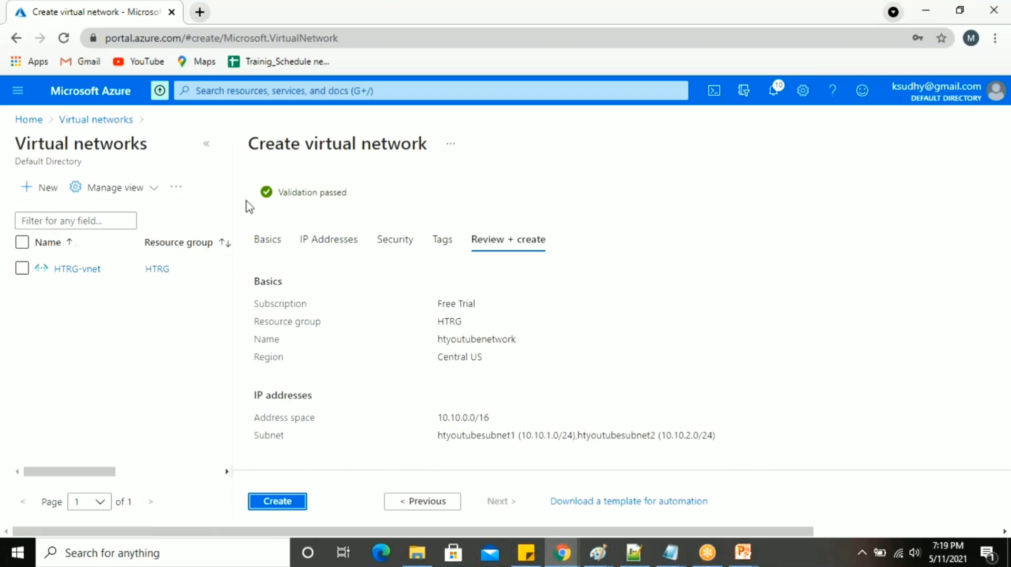
left_click(281, 502)
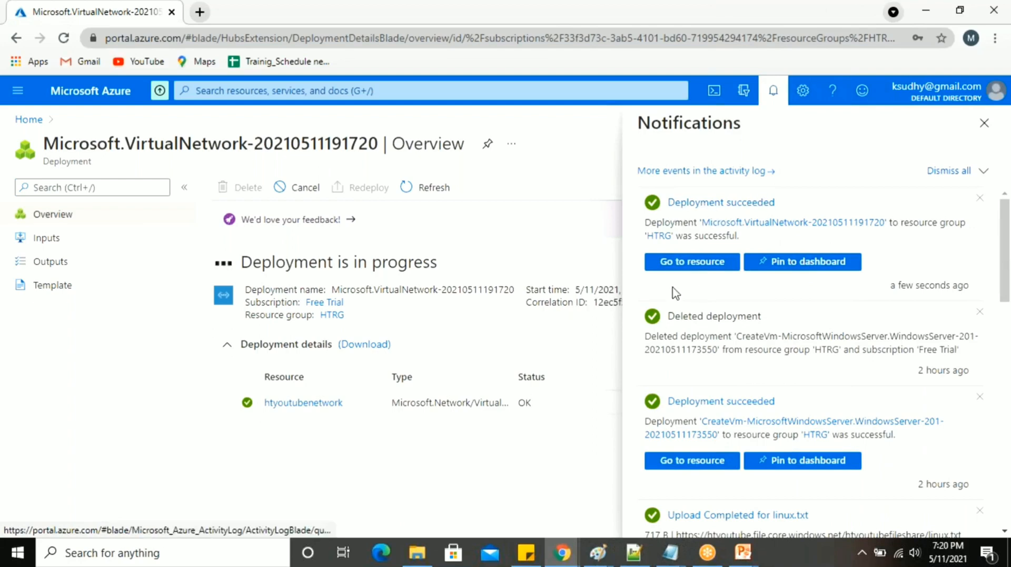
left_click(699, 271)
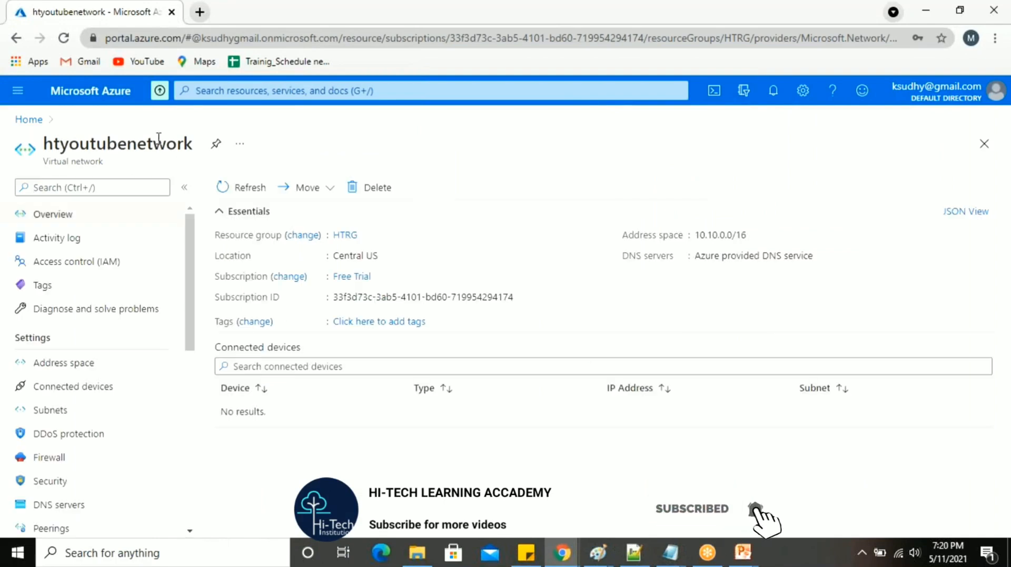
Search the portal for vm, open the virtual machines service, and start creating a new virtual machine.
left_click(243, 90)
type("vm")
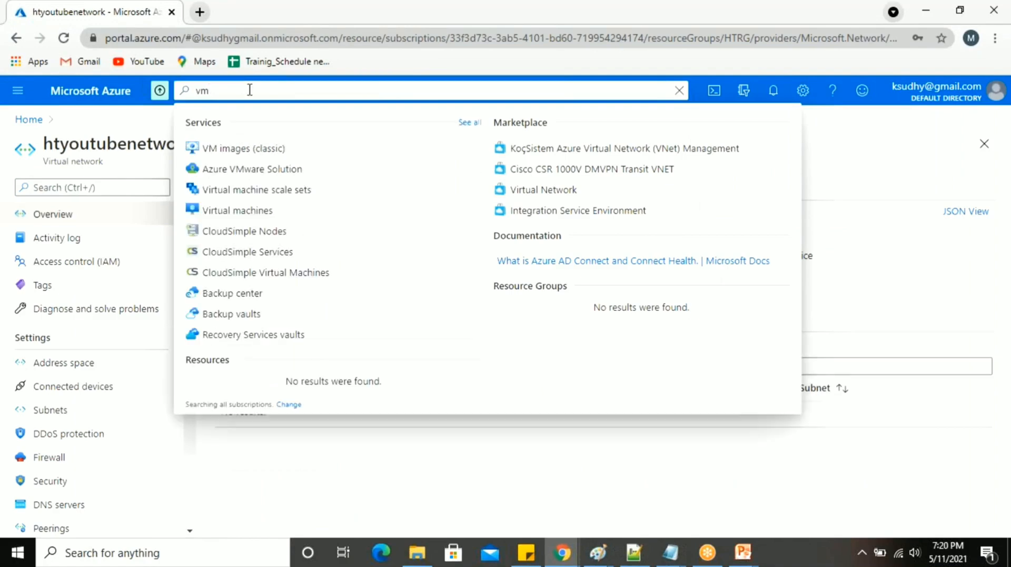
left_click(238, 210)
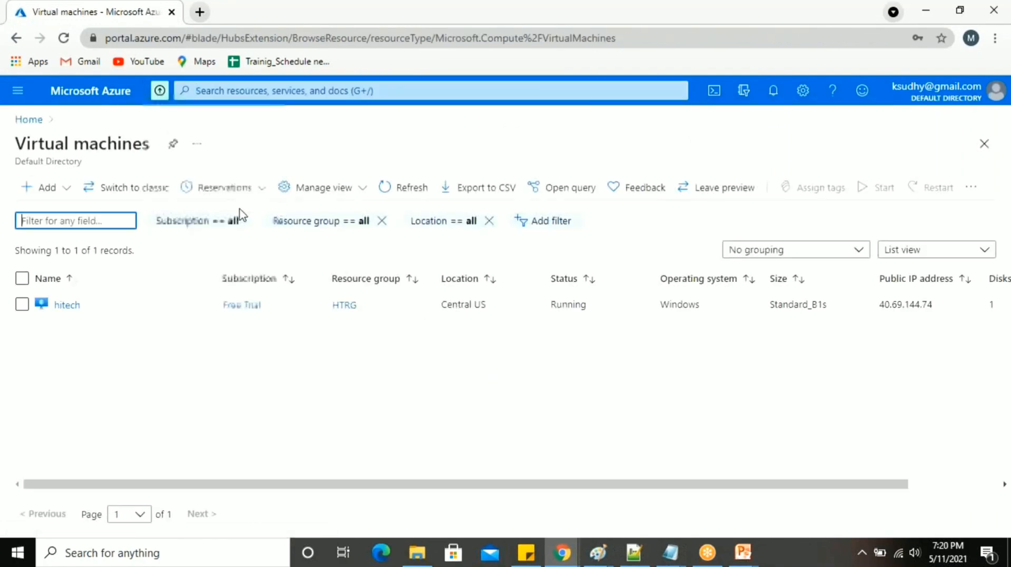
left_click(48, 191)
left_click(64, 204)
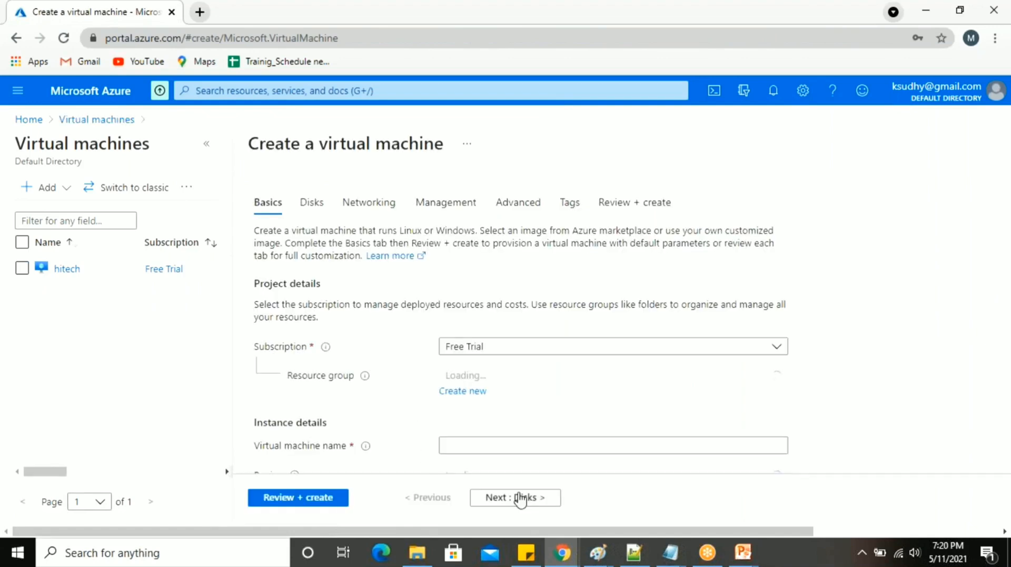
Check which virtual networks are available in the new virtual machine's networking settings.
left_click(519, 499)
left_click(516, 500)
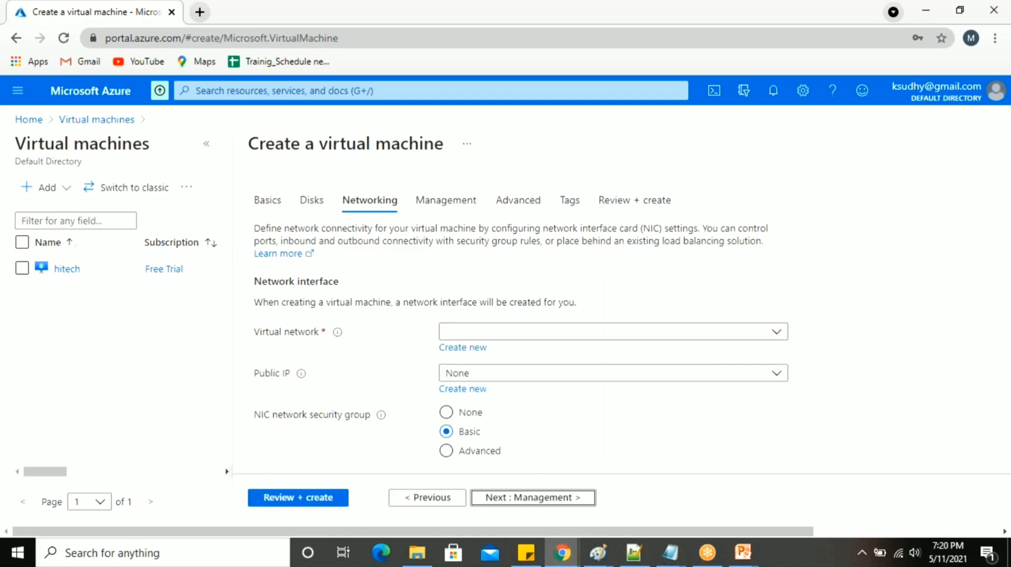
scroll(467, 227, "down", 3)
left_click(489, 188)
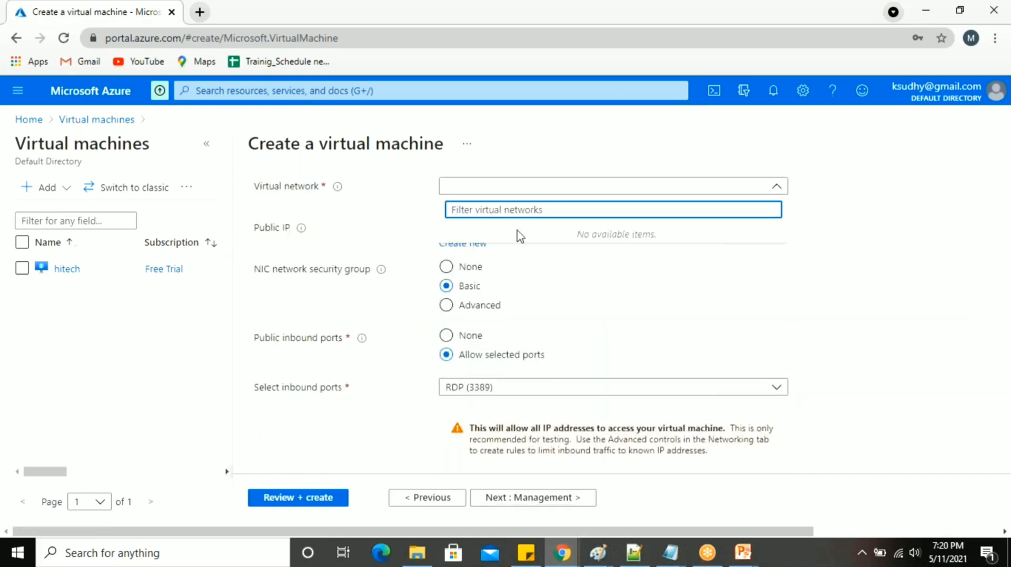
left_click(576, 273)
scroll(577, 272, "up", 3)
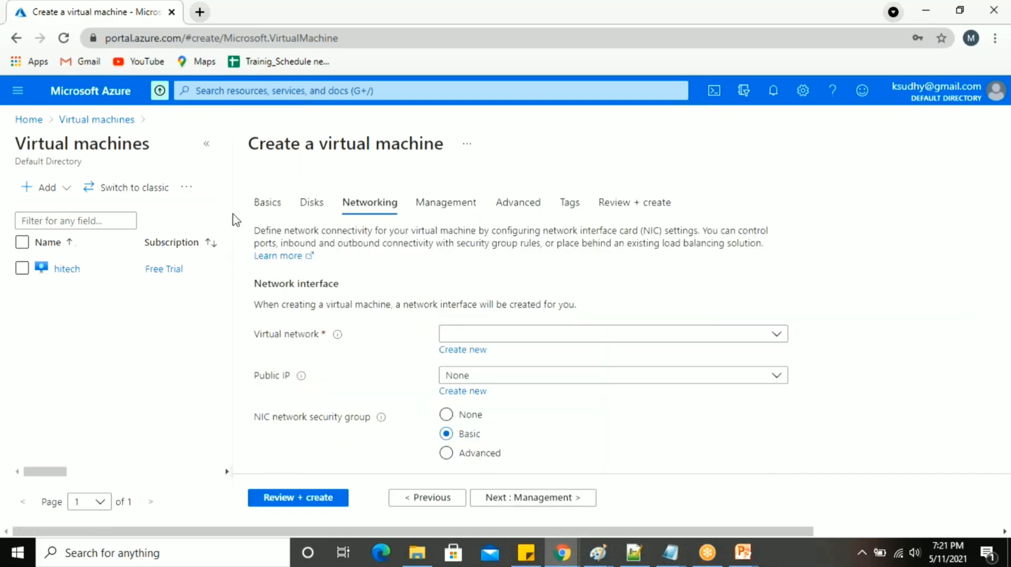
Return to the virtual machine's basic settings and set the region to (US) Central US.
left_click(263, 201)
scroll(509, 333, "down", 4)
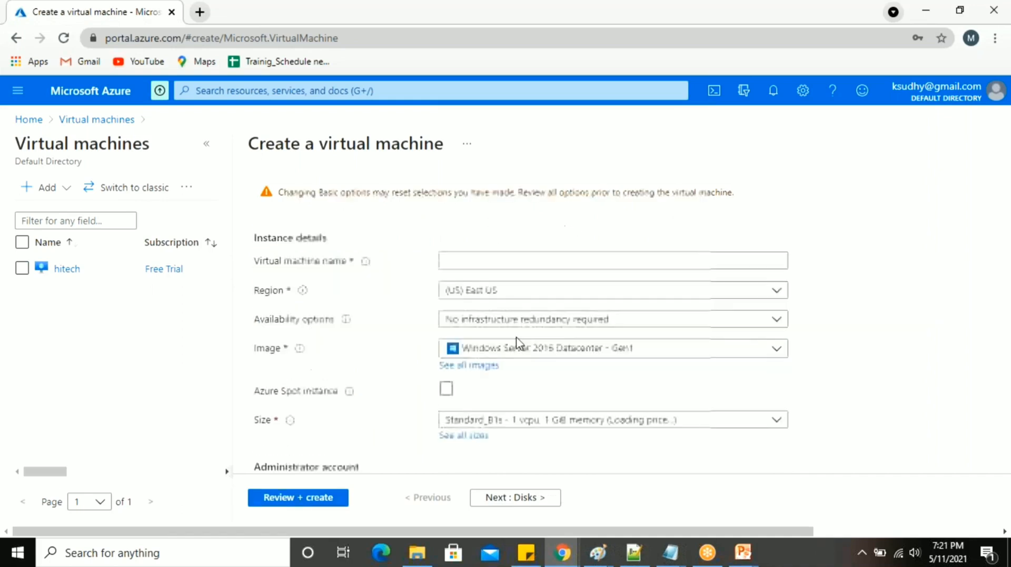
left_click(536, 297)
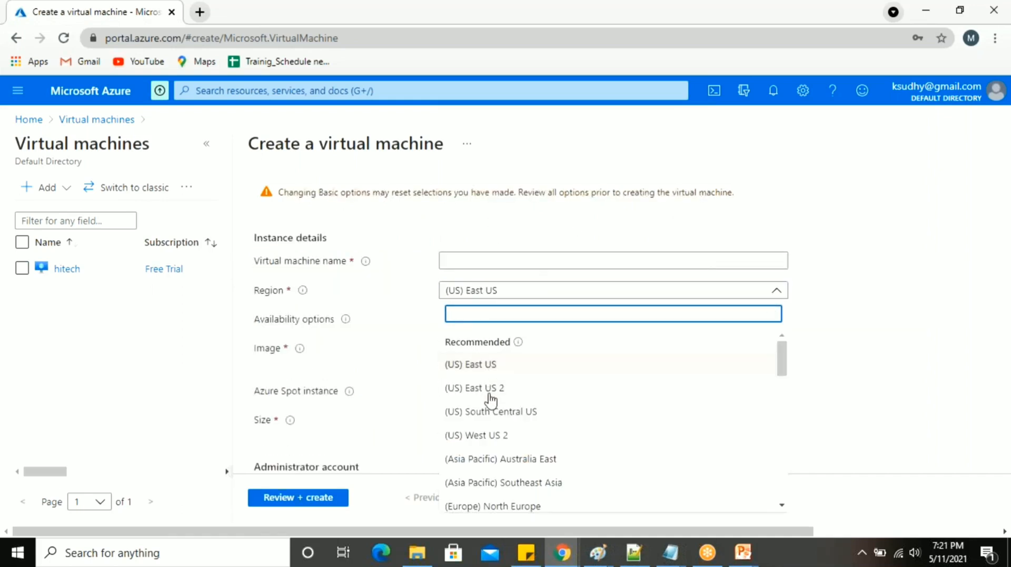
scroll(490, 479, "down", 2)
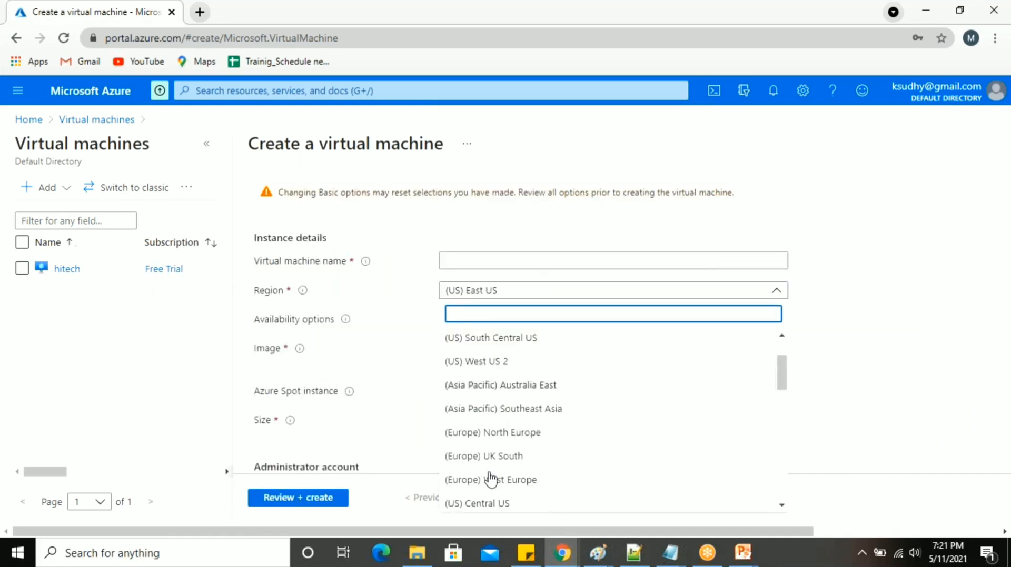
left_click(495, 503)
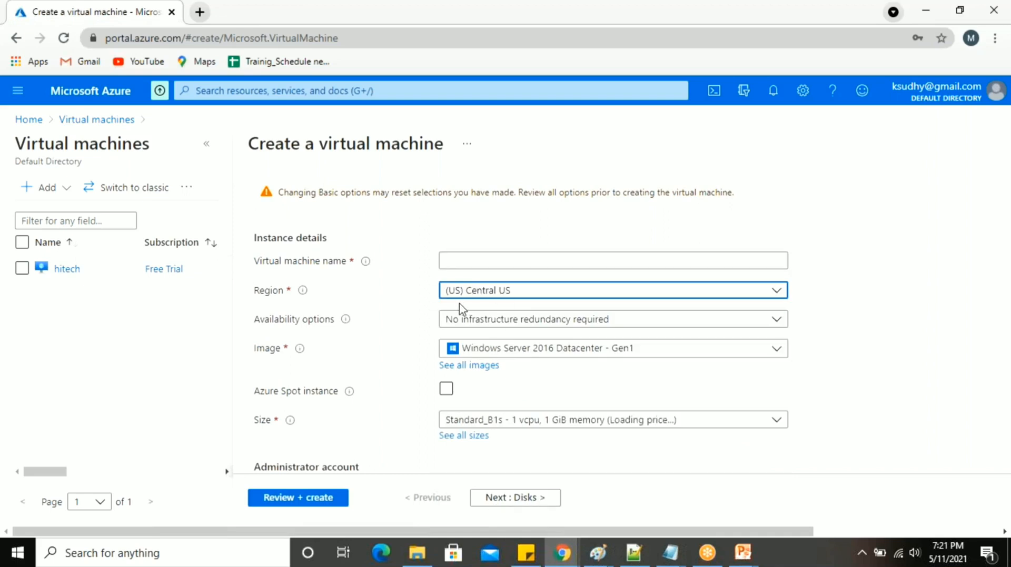
Go back to the networking settings and select htyoutubenetwork as the virtual network.
left_click(533, 504)
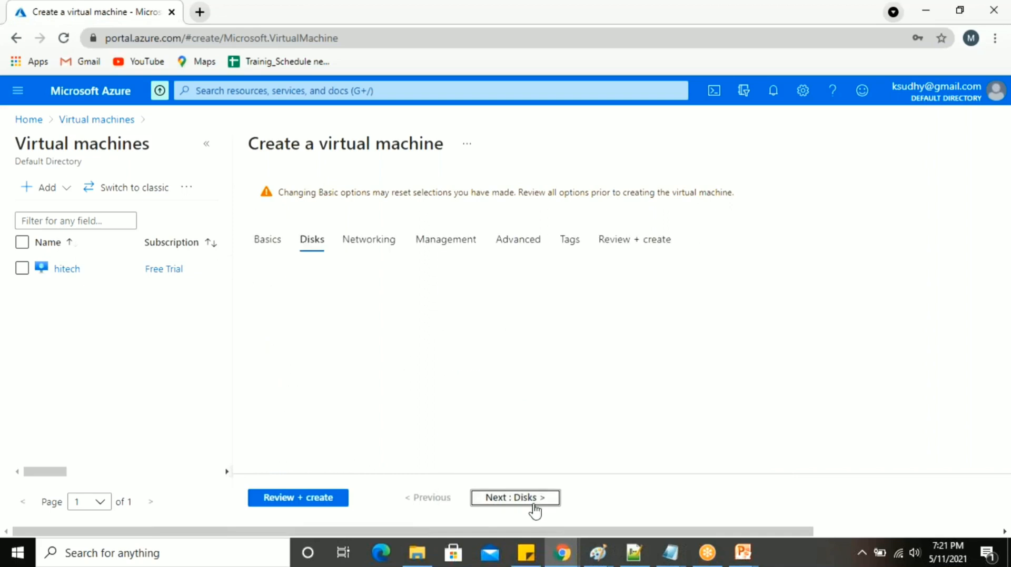
left_click(534, 504)
left_click(508, 337)
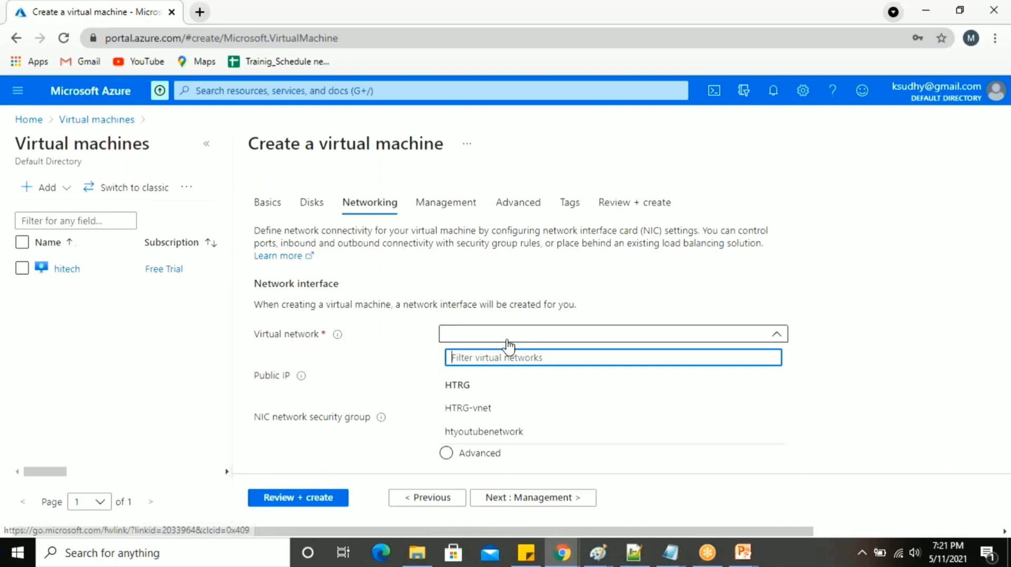
left_click(495, 433)
Check the available subnets and public IP options, keeping htyoutubesubnet1 (10.10.1.0/24) and a public IP of None.
left_click(480, 376)
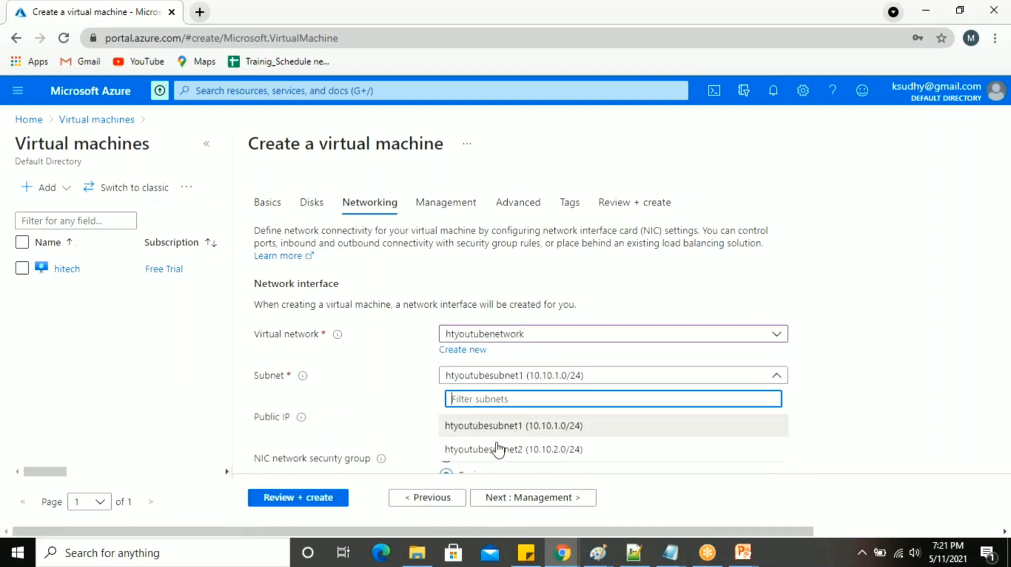
left_click(846, 343)
scroll(684, 337, "down", 2)
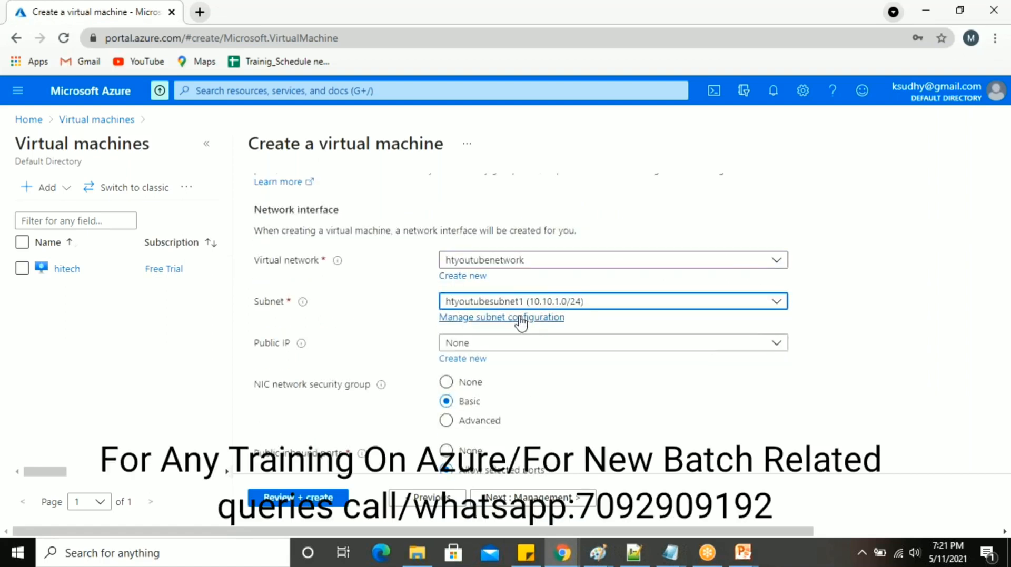
left_click(507, 346)
left_click(480, 364)
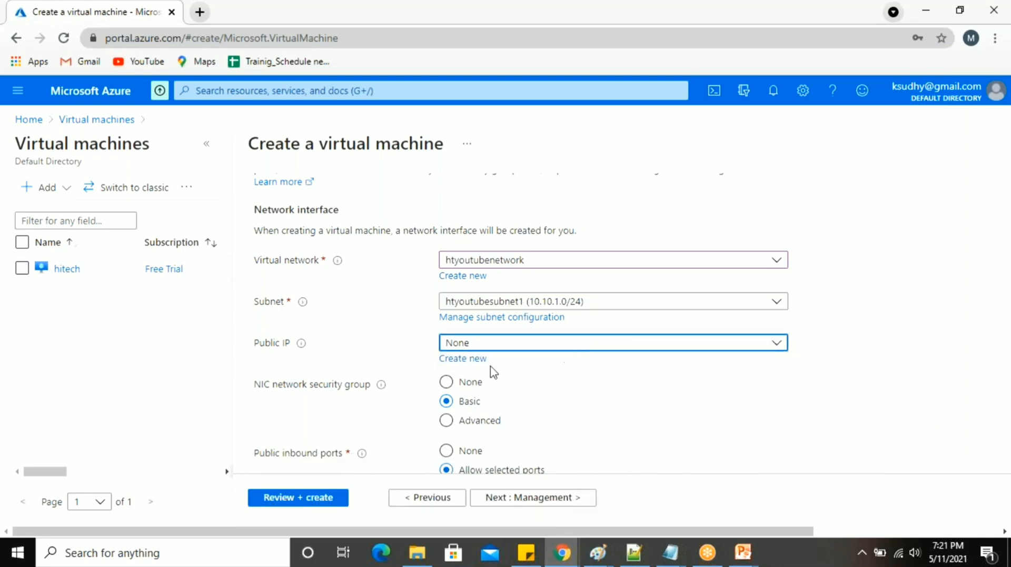
Switch to the PowerPoint slide show and advance to the closing Thank you slide.
mouse_move(742, 552)
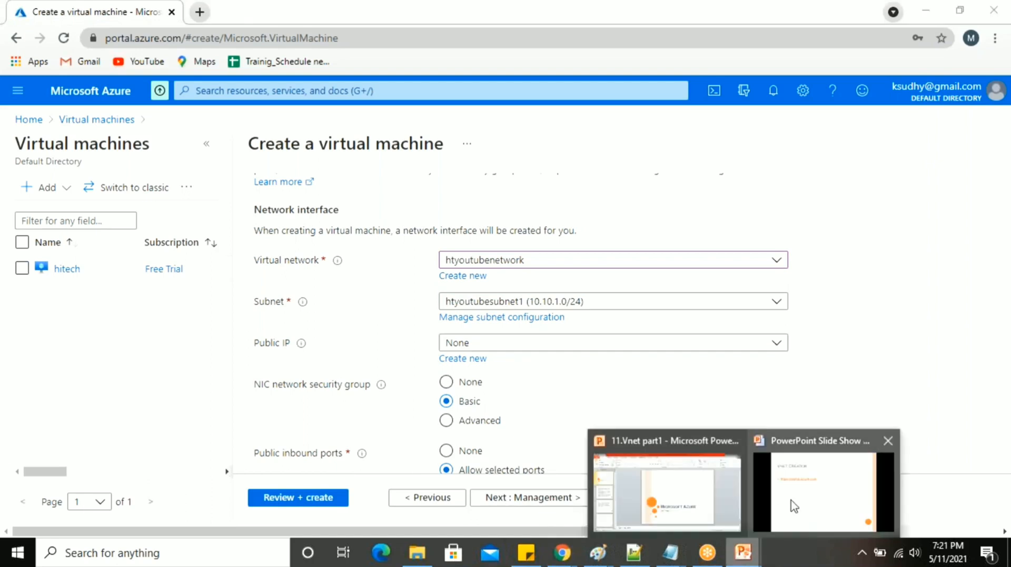
left_click(869, 489)
left_click(523, 346)
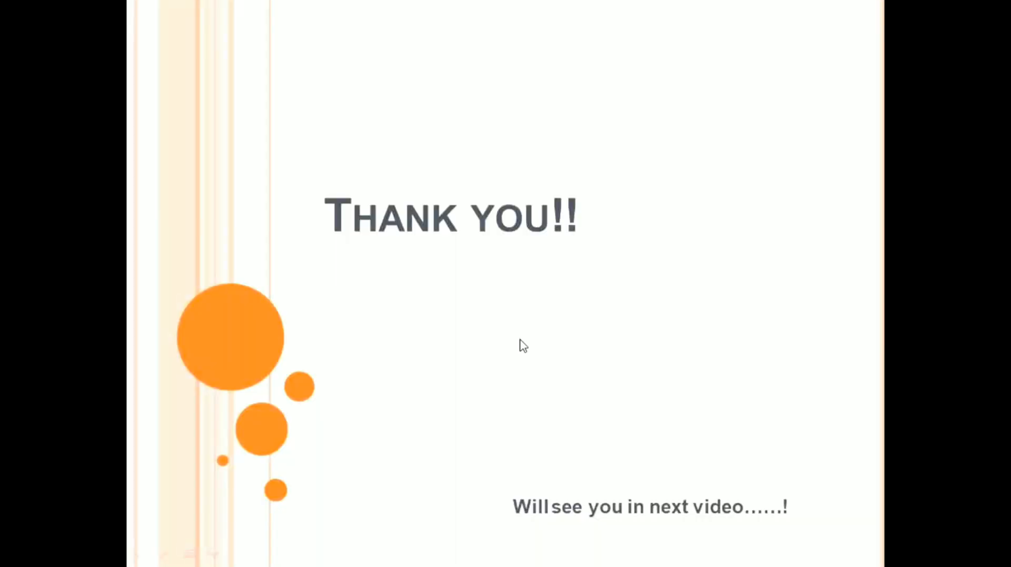